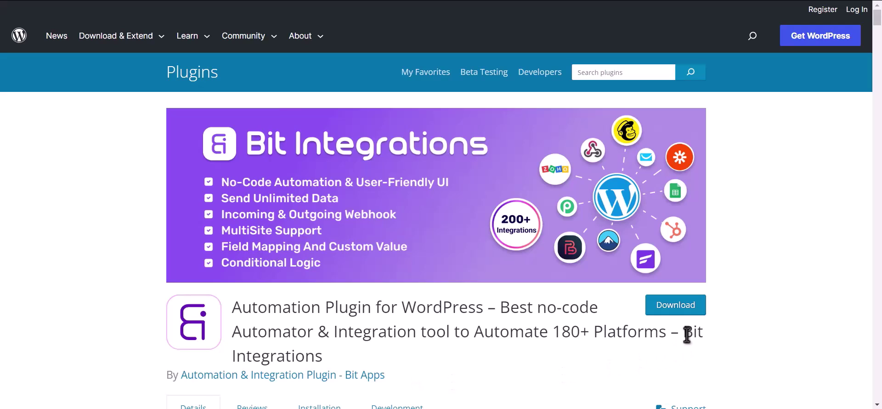
Highlight the words 'Bit Integrations' at the end of the plugin's title.
left_click_drag(684, 332, 691, 346)
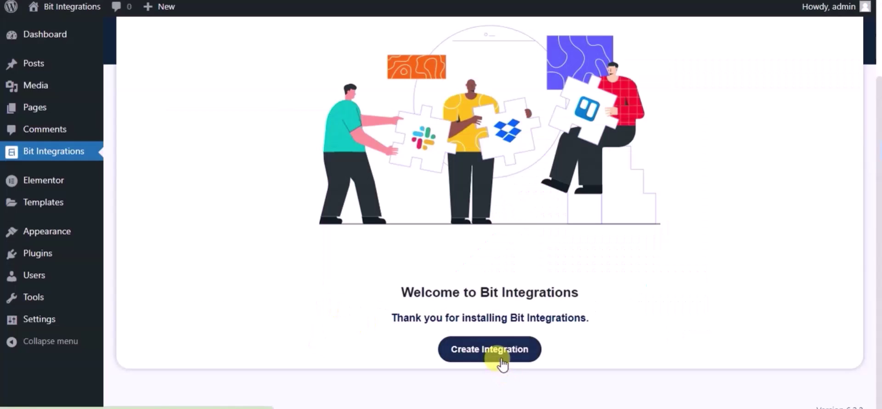
Create an integration with Elementor's Contact Form as trigger and Notion as the action.
left_click(502, 359)
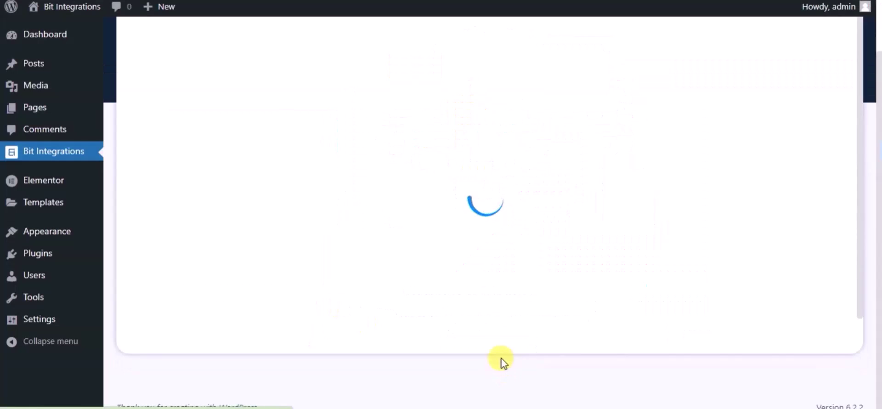
type("ele")
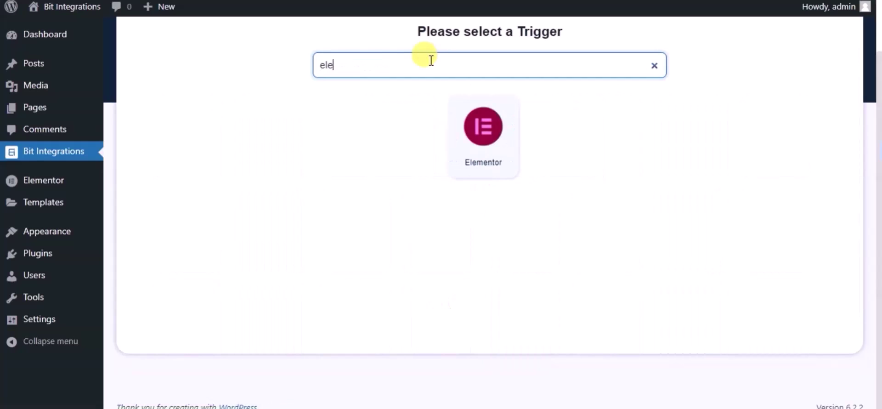
left_click(453, 123)
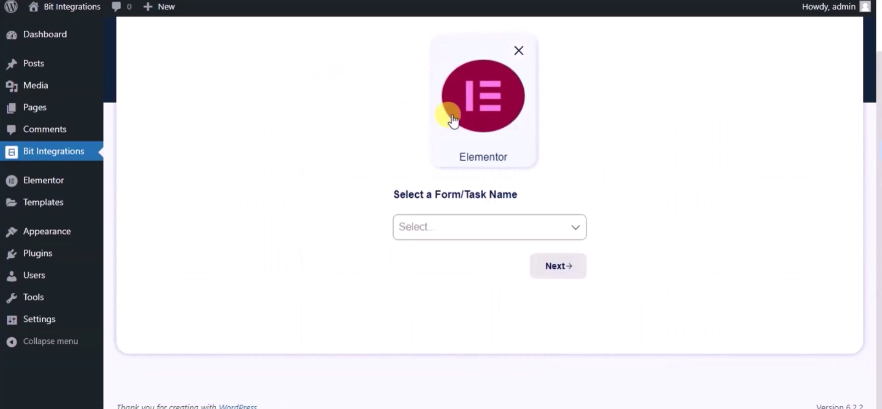
left_click(458, 227)
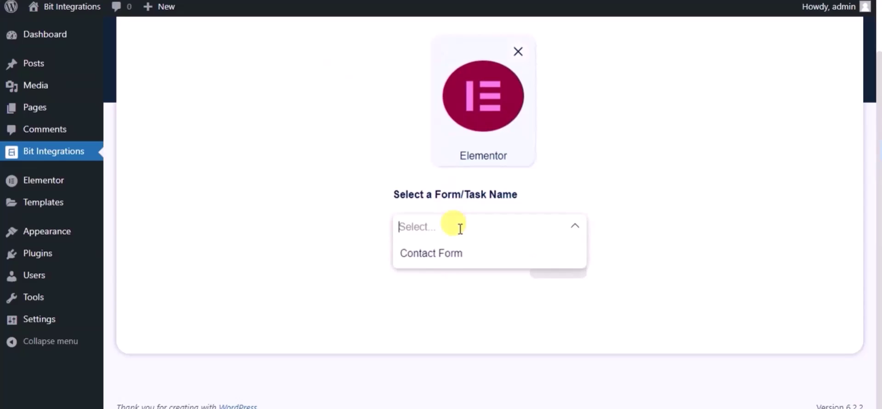
left_click(459, 258)
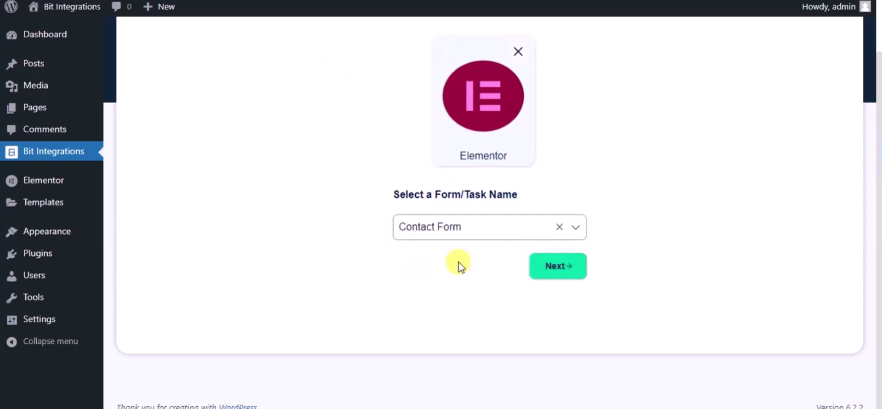
left_click(533, 268)
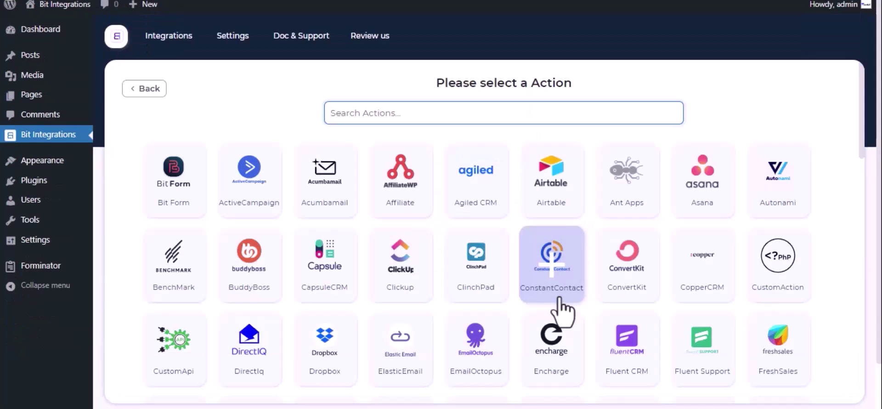
type("notion")
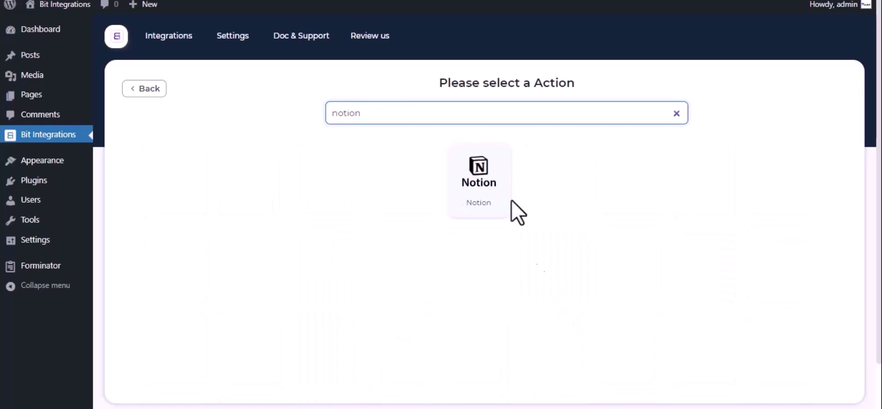
left_click(487, 186)
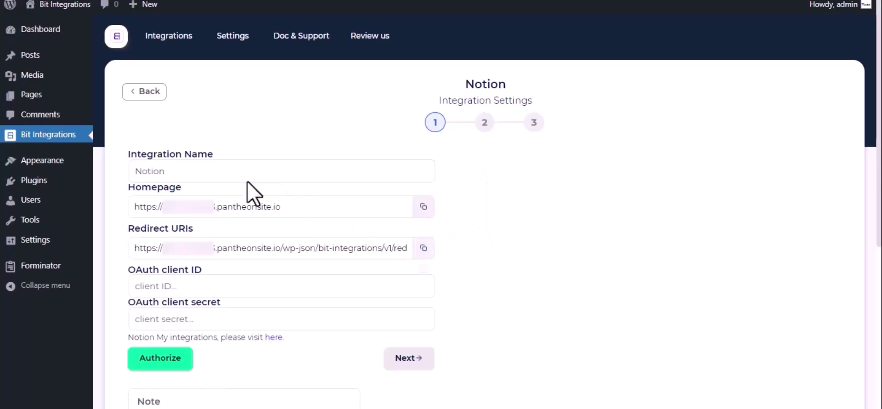
left_click(184, 171)
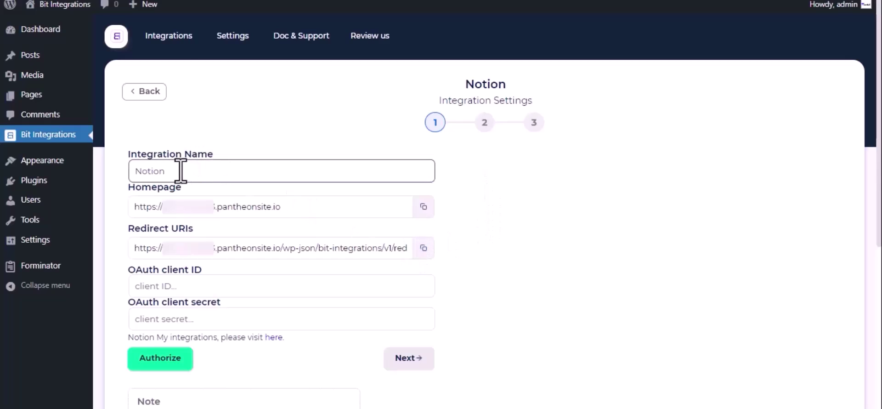
left_click(254, 207)
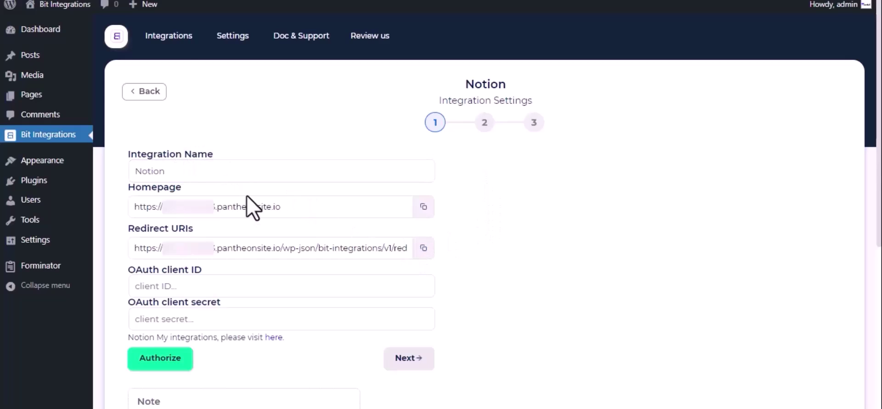
left_click(152, 281)
left_click(198, 318)
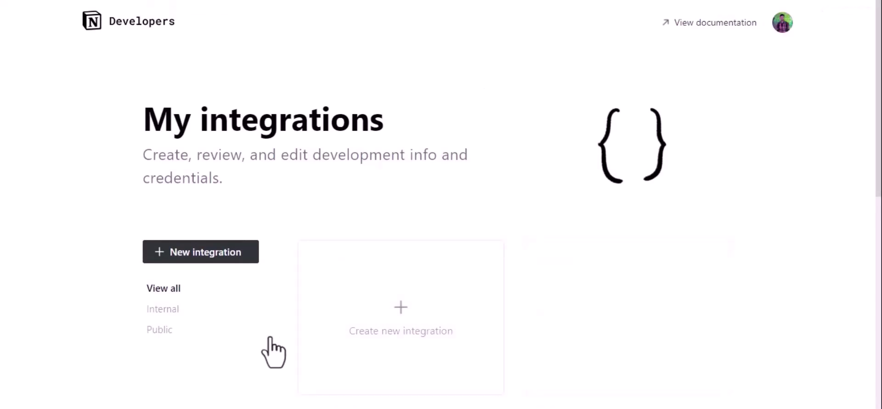
Create a new Notion integration named 'For Bit Integrations' and submit it.
left_click(386, 315)
type("For Bit Integrations")
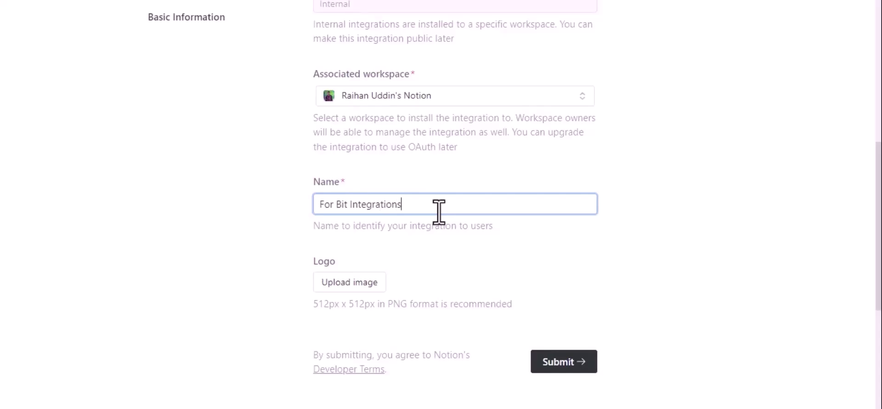
scroll(439, 212, "down", 2)
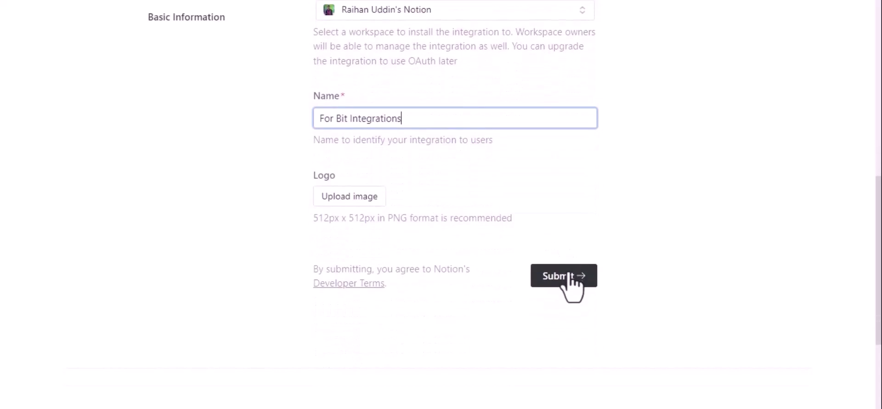
left_click(569, 276)
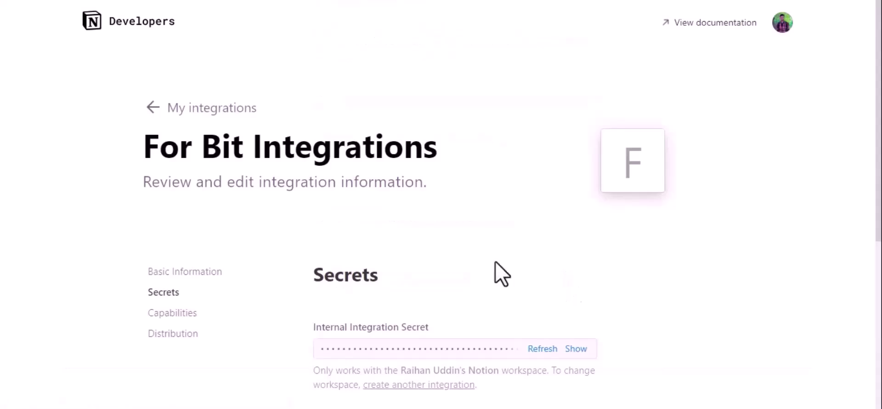
Switch the integration to public under Distribution and start entering 'Bit Apps' as Company name.
left_click(173, 333)
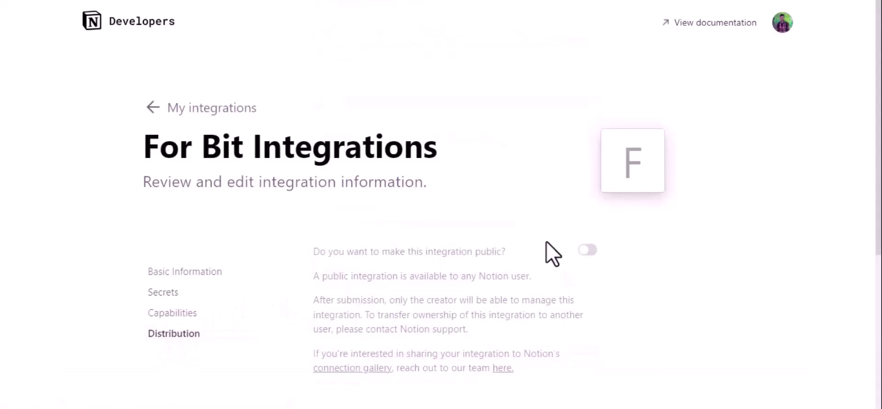
left_click(587, 250)
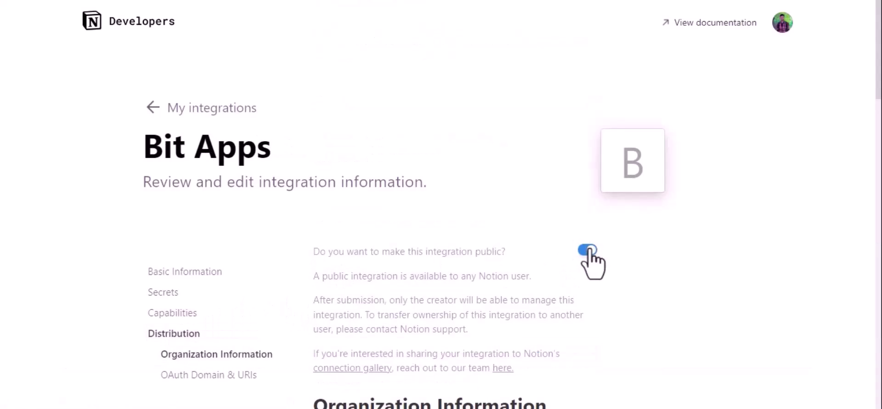
scroll(590, 250, "down", 3)
scroll(589, 249, "down", 2)
scroll(589, 249, "down", 1)
scroll(590, 251, "down", 2)
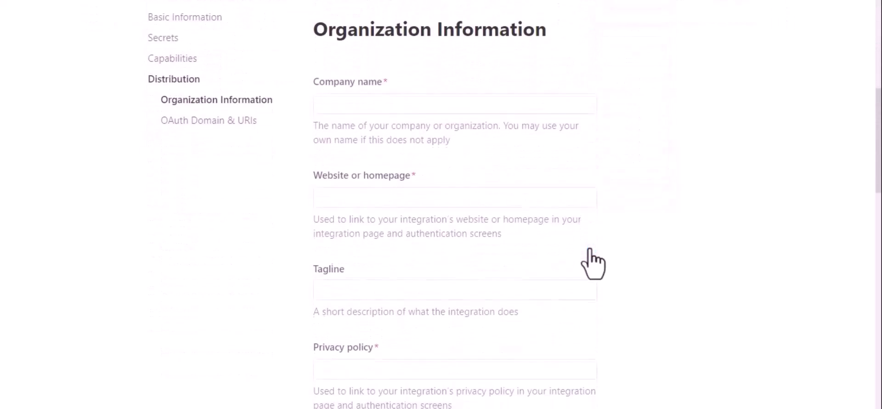
left_click(409, 99)
type("Bit Apps")
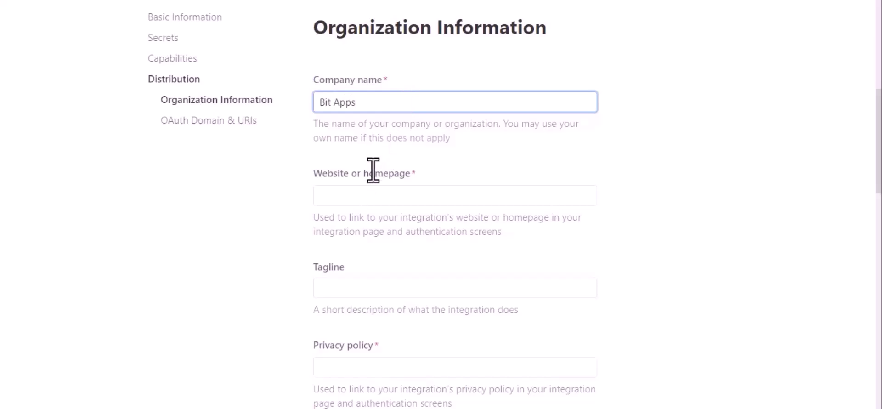
Paste the bitapps.pro homepage URL from clipboard history as the website.
left_click(369, 194)
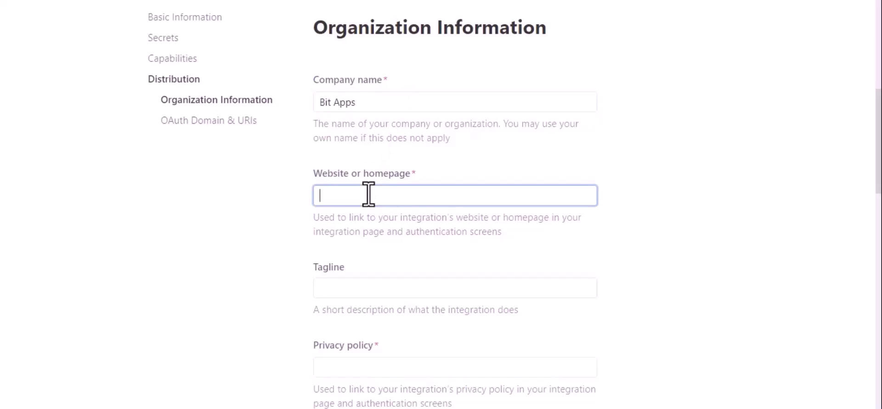
key("super+v")
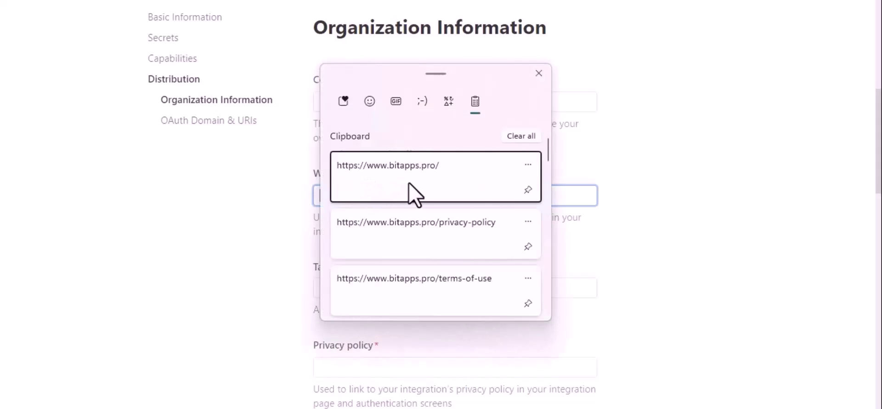
left_click(410, 189)
scroll(504, 281, "down", 2)
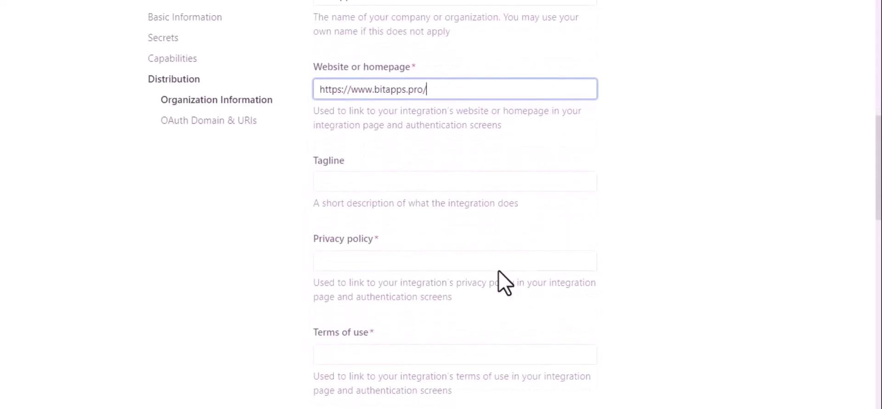
scroll(501, 276, "down", 2)
left_click(417, 201)
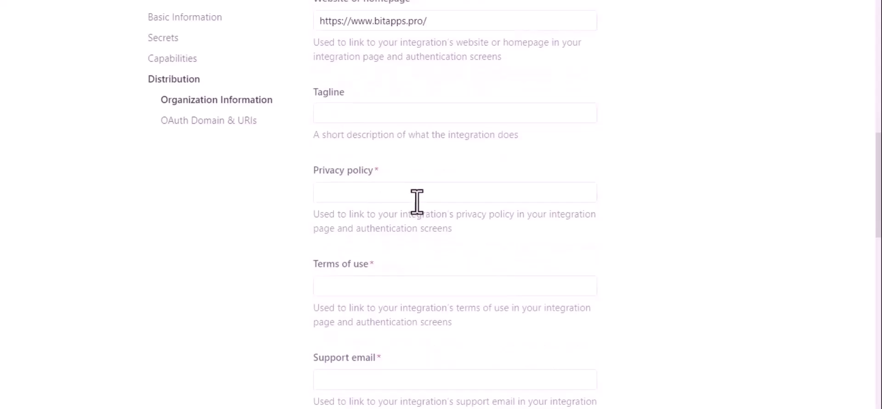
Paste the saved privacy policy and terms-of-use links into their fields, then start the support email.
left_click(386, 191)
key("super+v")
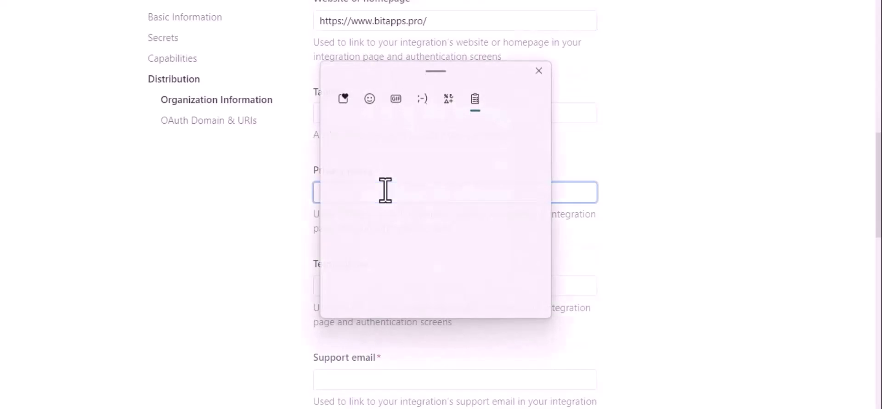
left_click(429, 240)
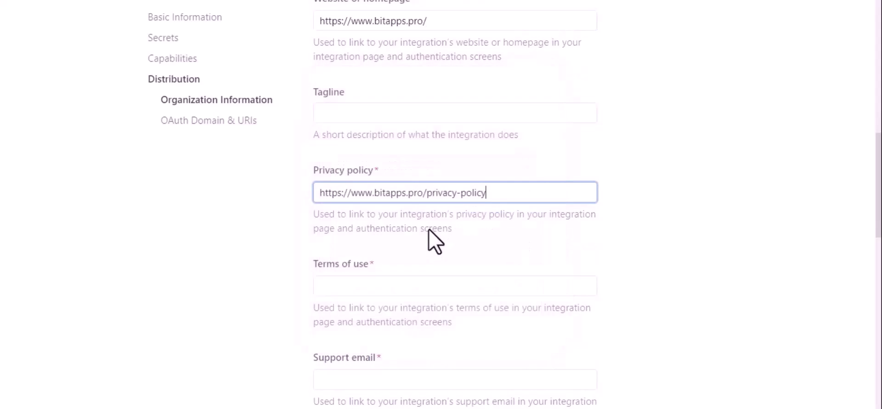
left_click(458, 281)
key("super+v")
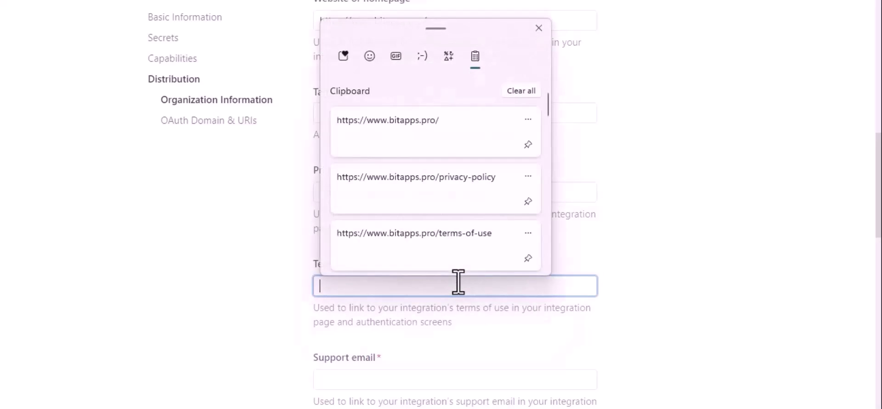
left_click(487, 261)
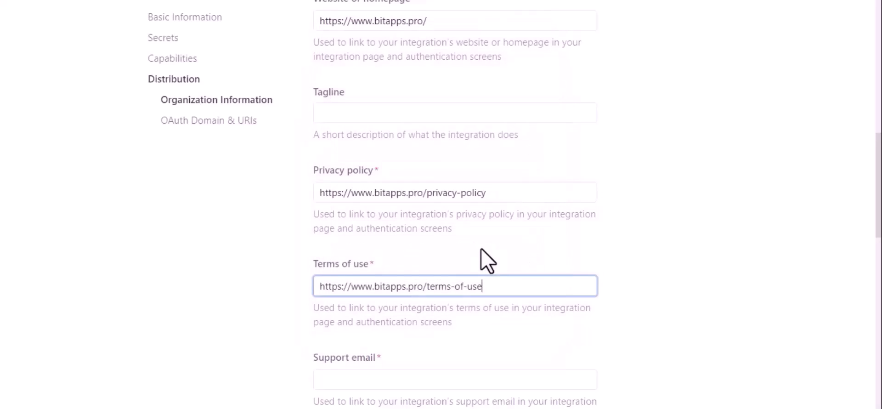
scroll(558, 270, "down", 4)
scroll(565, 271, "down", 2)
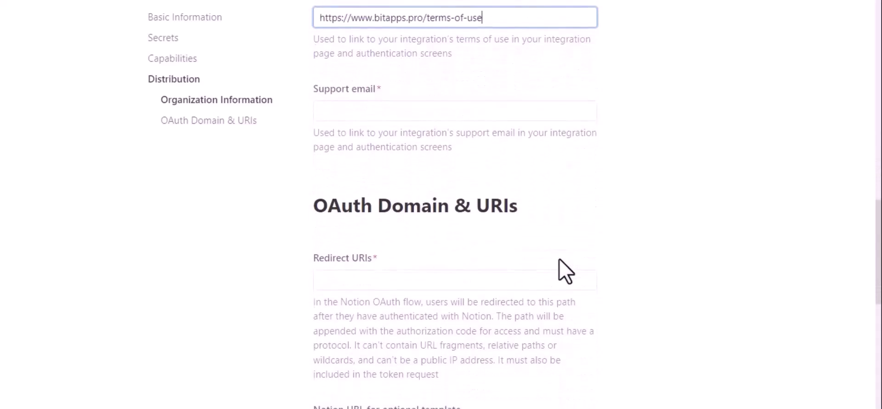
left_click(419, 117)
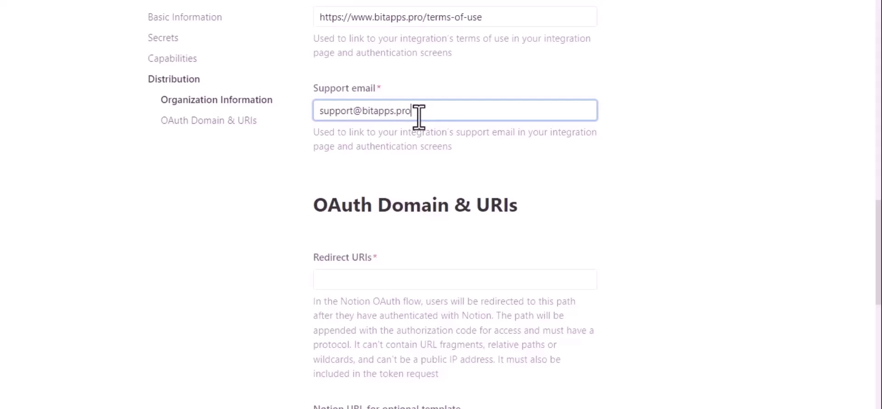
Add the Bit Integrations redirect URL as the Redirect URI, submit, and confirm going public.
left_click(413, 163)
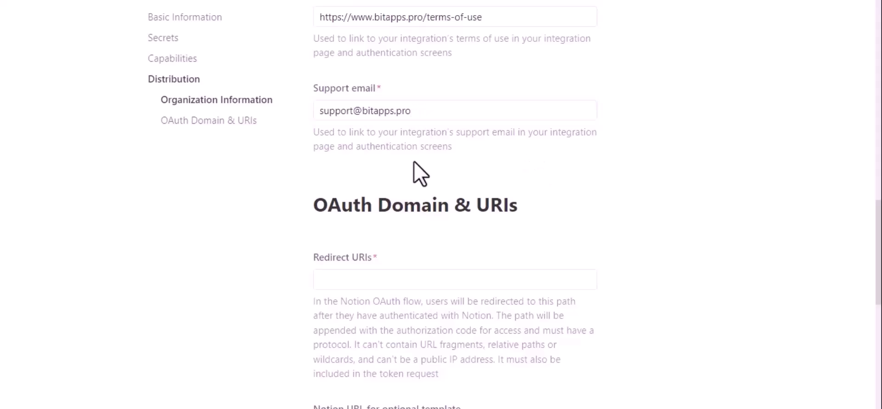
scroll(414, 164, "down", 2)
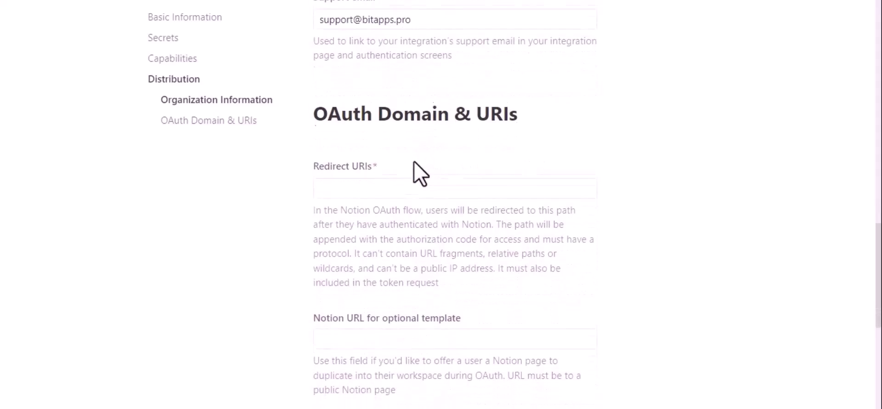
left_click(390, 187)
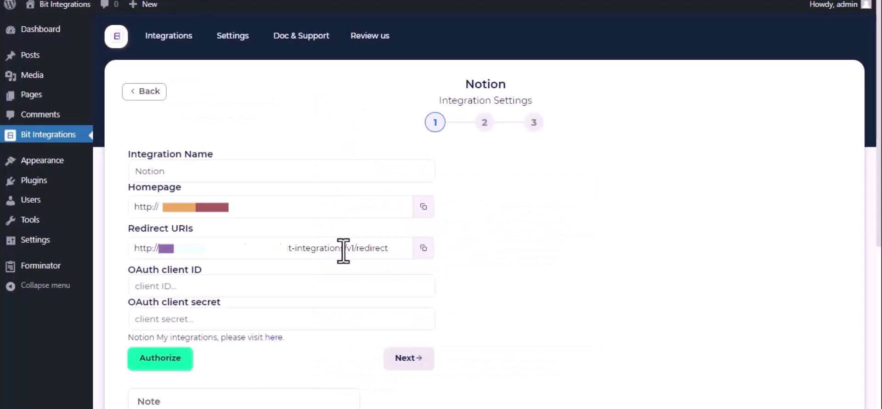
triple_click(344, 251)
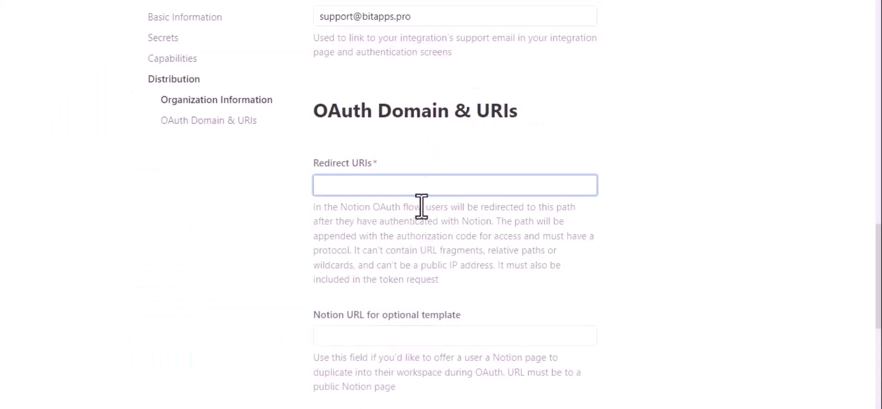
type("http://bit-integrations.local/wp-json/bit-integrations/v1/redirect")
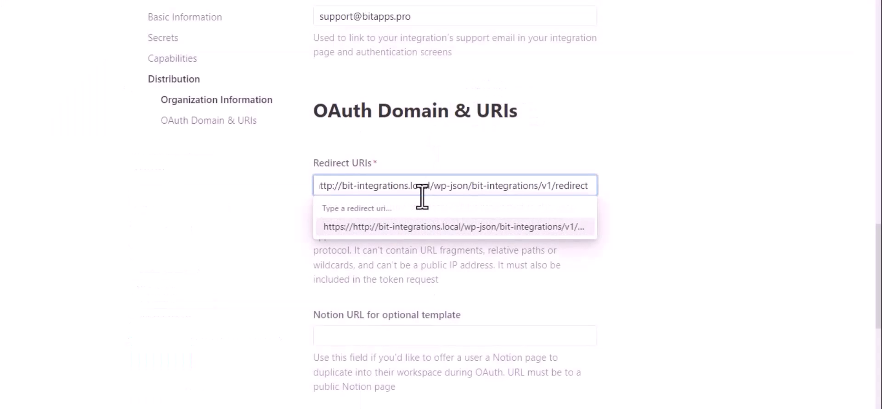
left_click(444, 229)
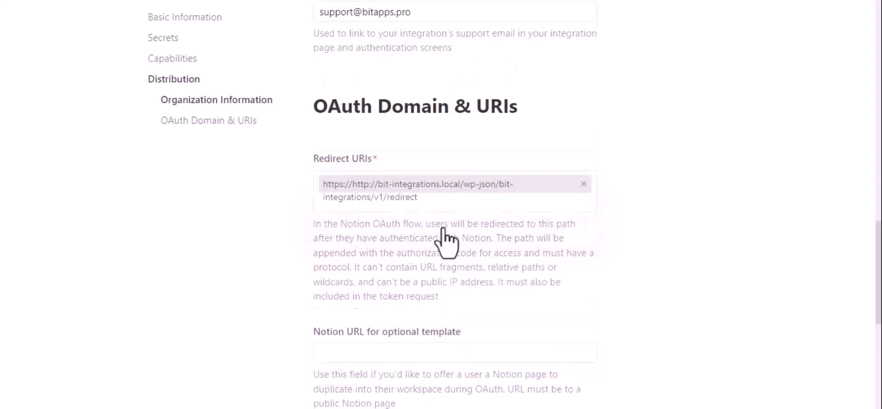
scroll(444, 229, "down", 4)
left_click(554, 276)
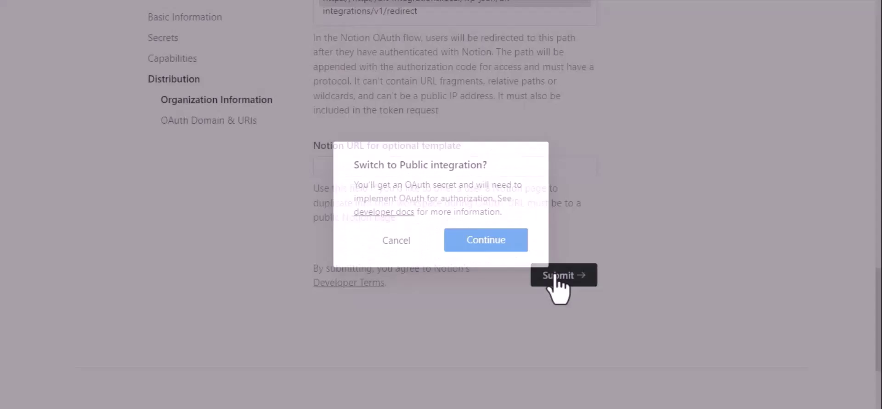
left_click(504, 241)
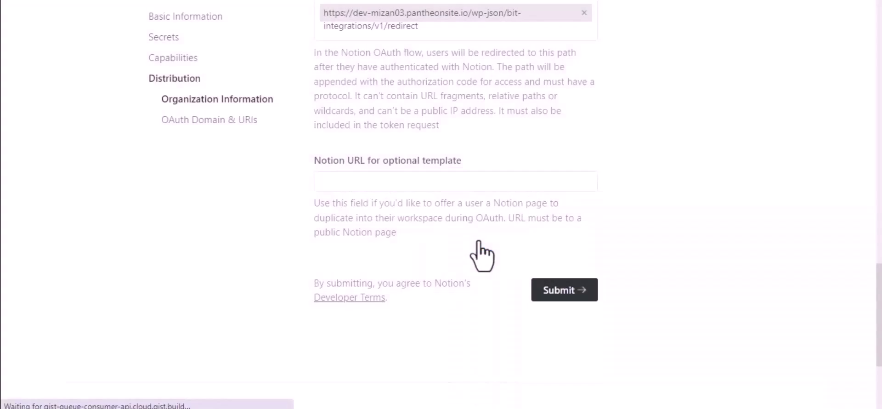
Copy Notion's OAuth client ID into Bit Integrations' client ID field.
scroll(480, 252, "up", 5)
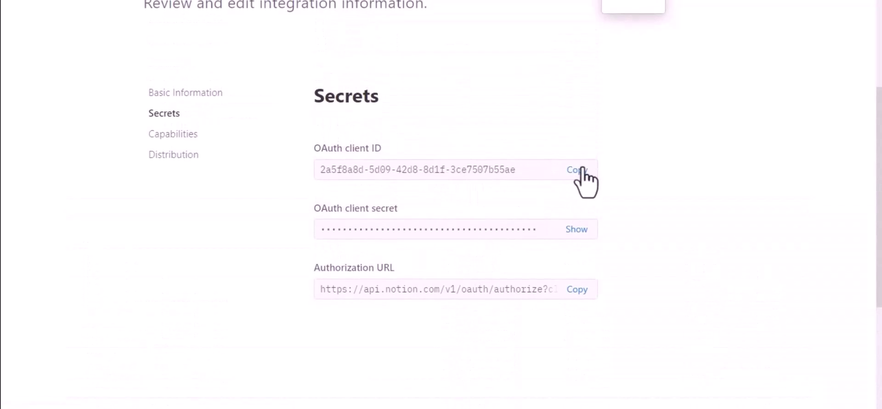
left_click(578, 171)
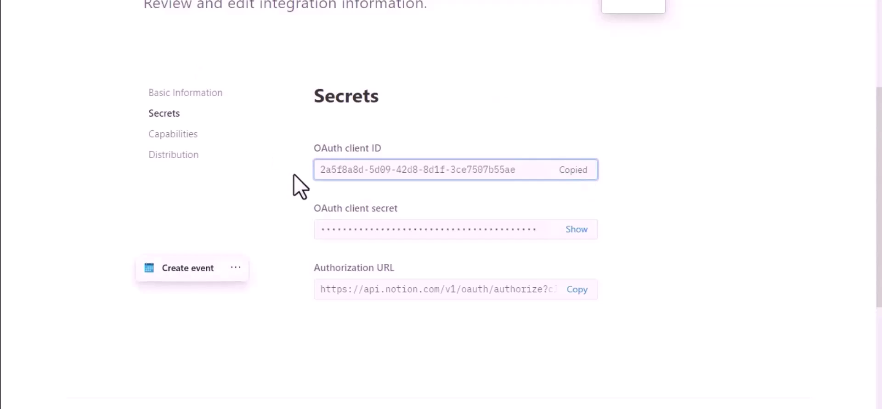
key("alt+Tab")
left_click(235, 285)
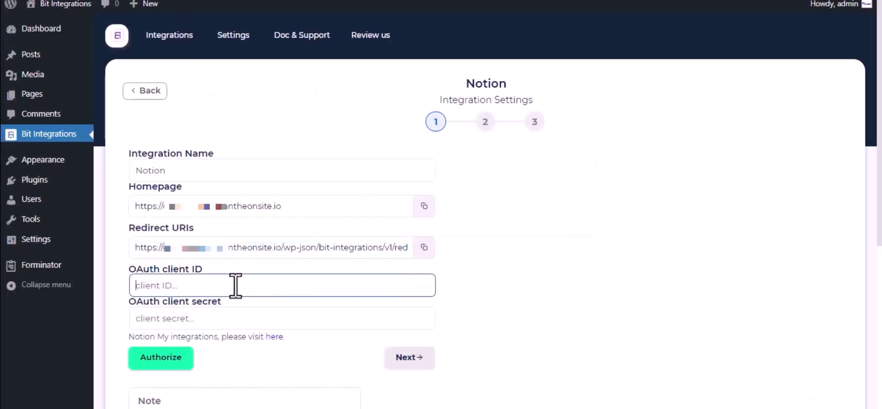
key("ctrl+v")
Reveal Notion's OAuth client secret and paste it into Bit Integrations' client secret field.
key("alt+Tab")
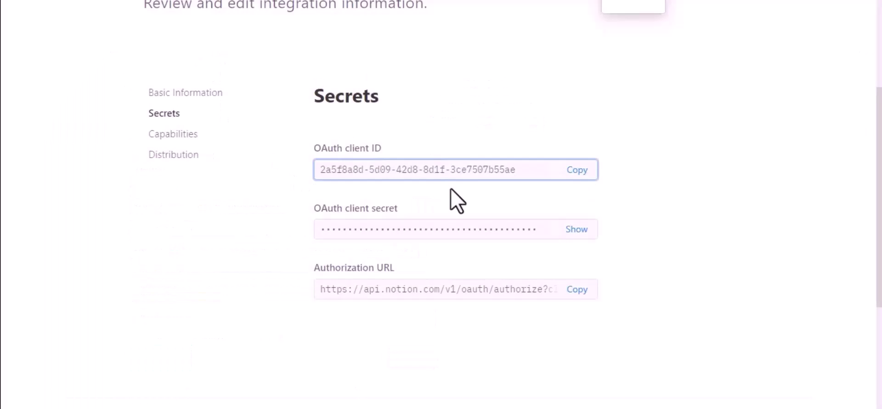
left_click(577, 229)
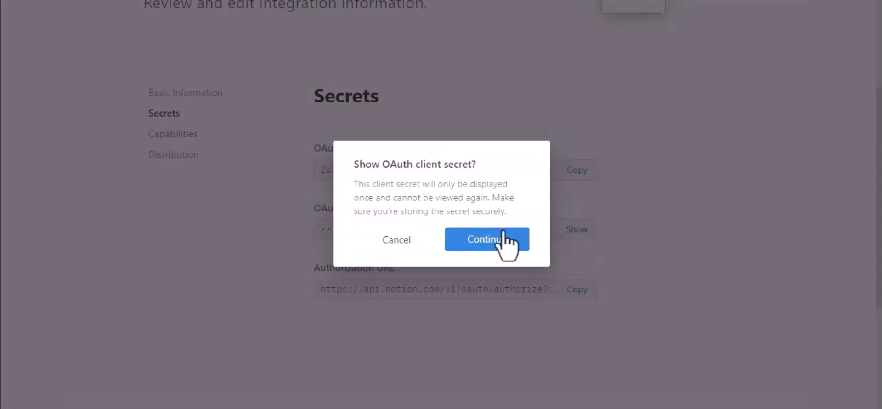
left_click(506, 240)
left_click(578, 234)
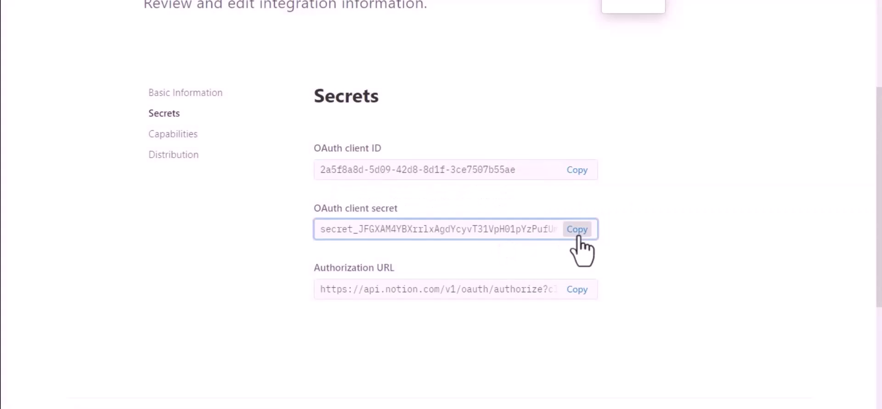
key("alt+Tab")
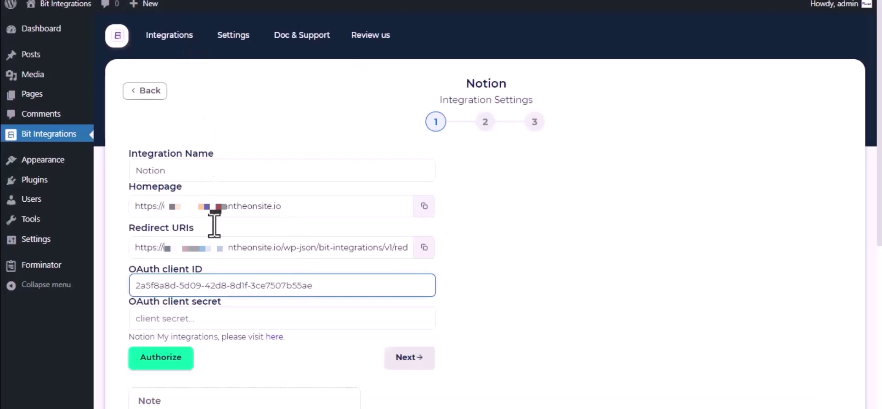
left_click(239, 317)
key("ctrl+v")
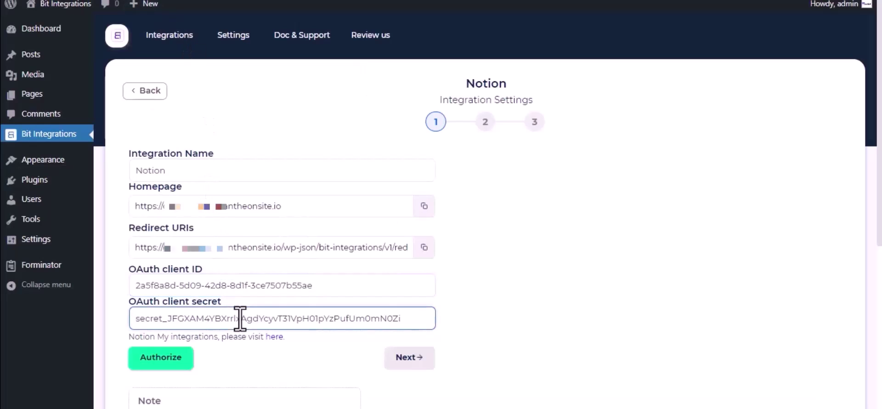
scroll(240, 317, "down", 2)
Authorize the Notion connection with access granted only to the Journal page.
left_click(168, 276)
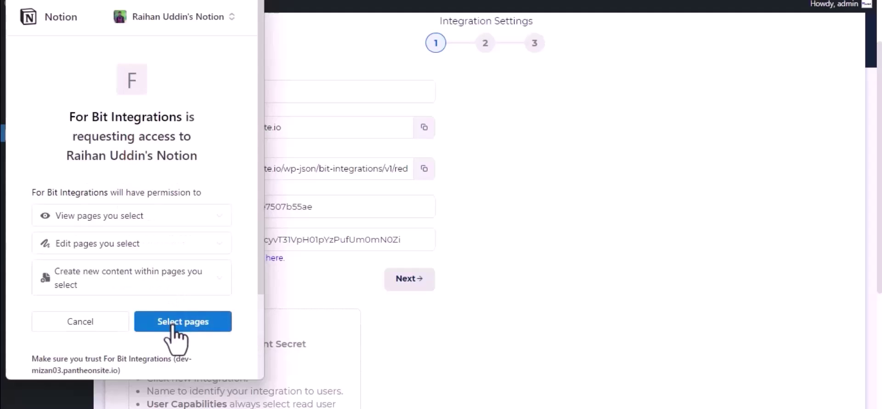
left_click(177, 330)
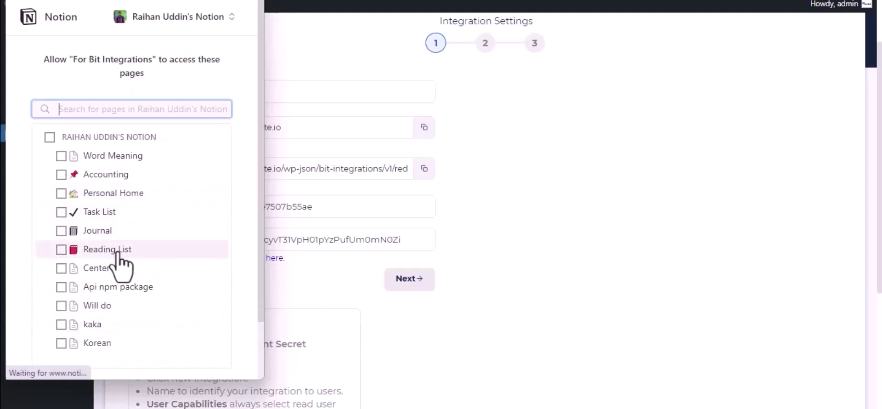
left_click(109, 234)
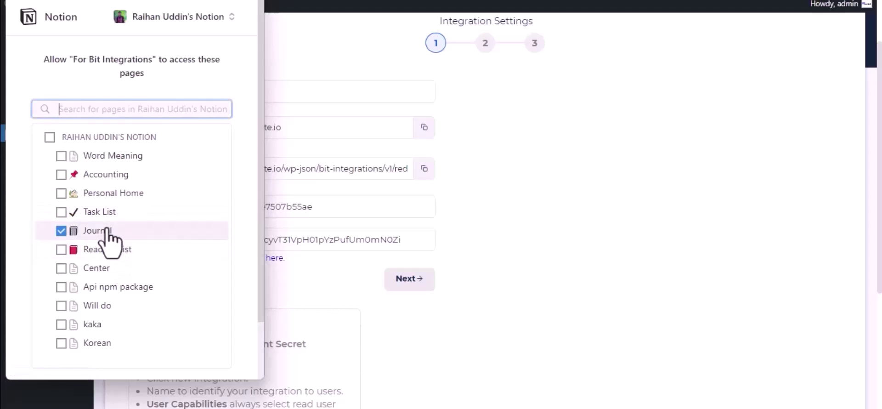
scroll(107, 232, "down", 2)
left_click(179, 335)
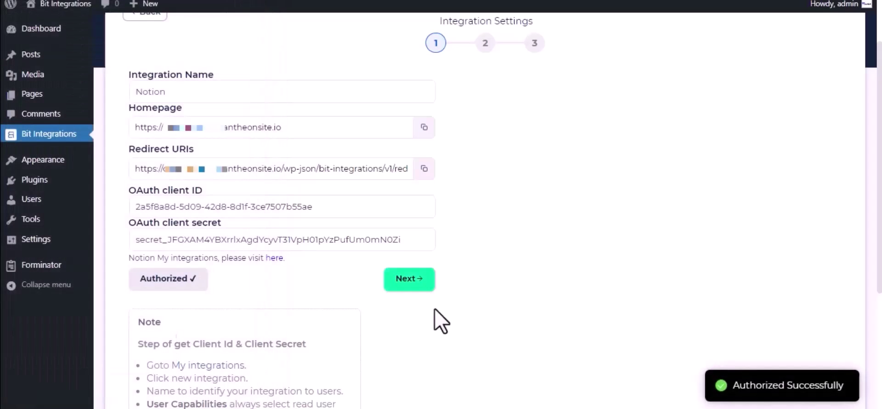
Choose the Journal database and map form field Name-1 to Name.
left_click(424, 279)
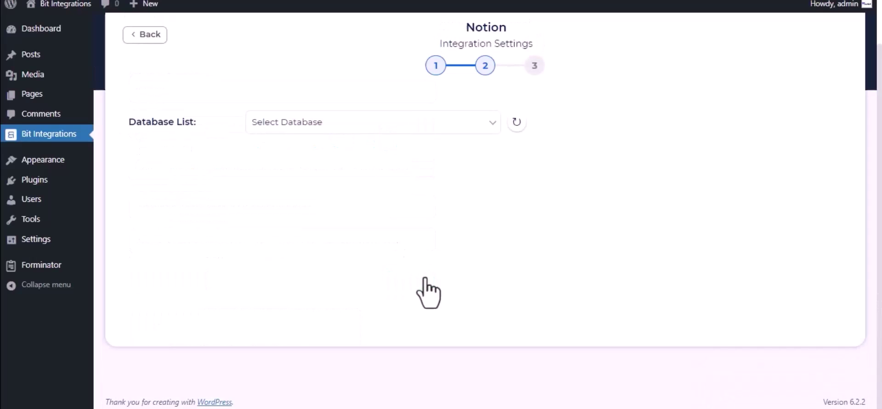
left_click(329, 127)
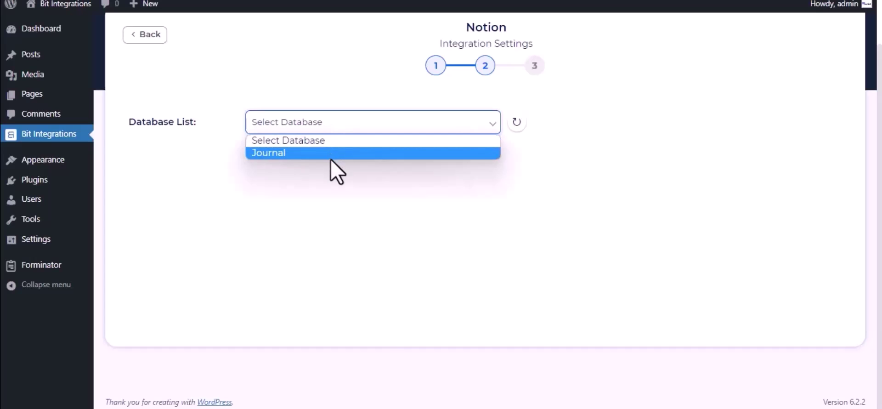
left_click(330, 156)
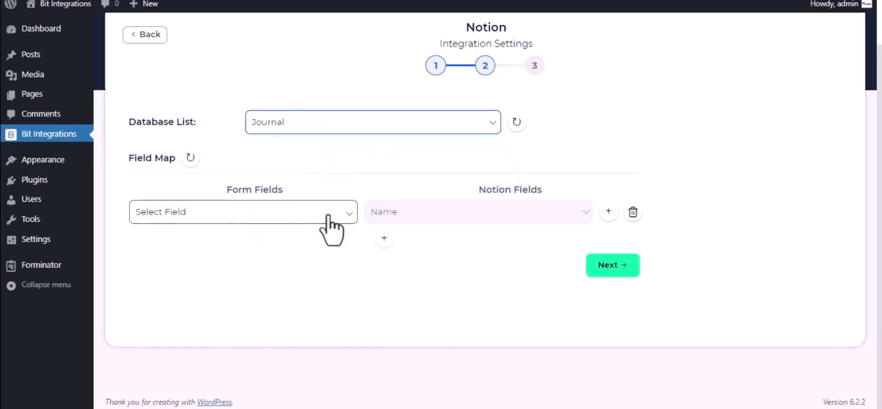
left_click(282, 213)
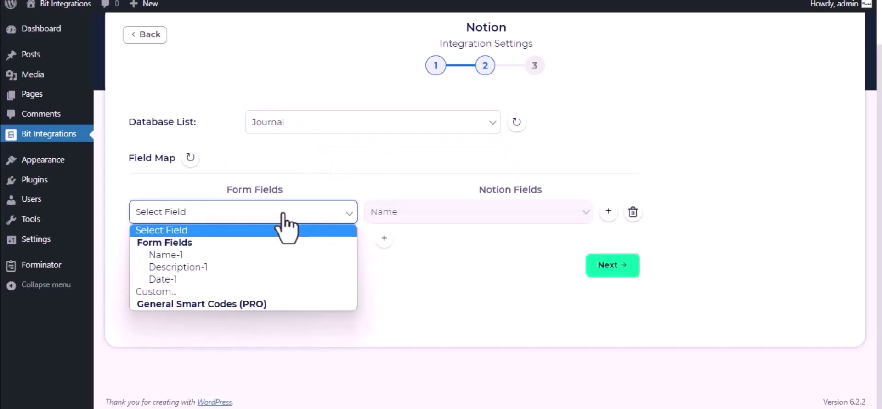
left_click(264, 257)
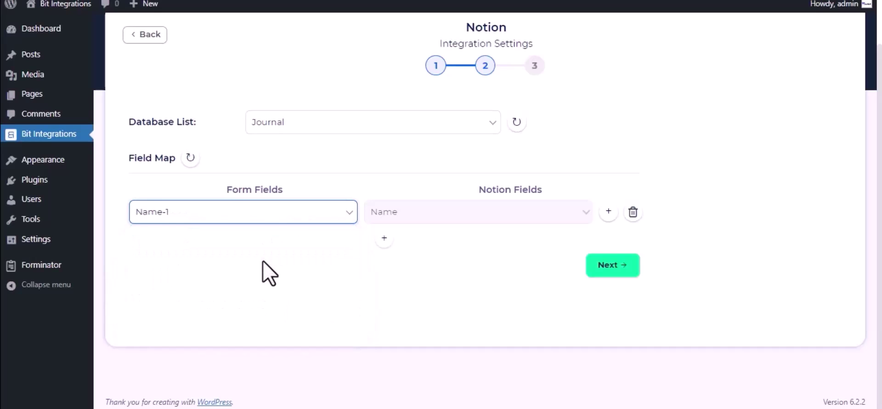
Add a second mapping of Description-1 to Tags and finish the integration.
left_click(384, 239)
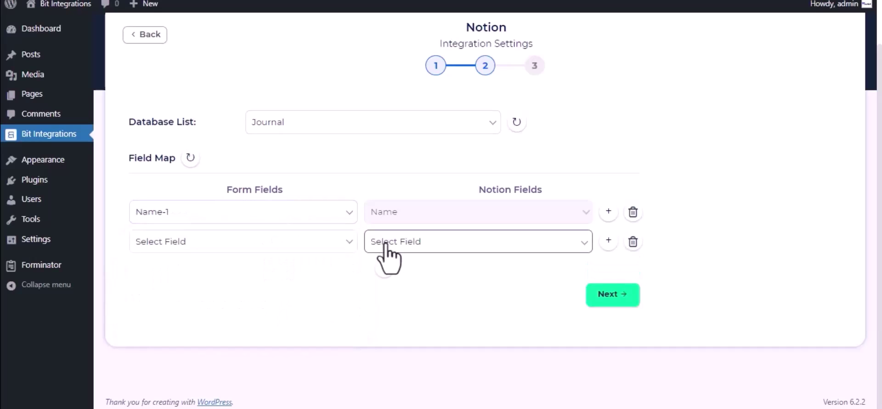
left_click(457, 242)
left_click(440, 278)
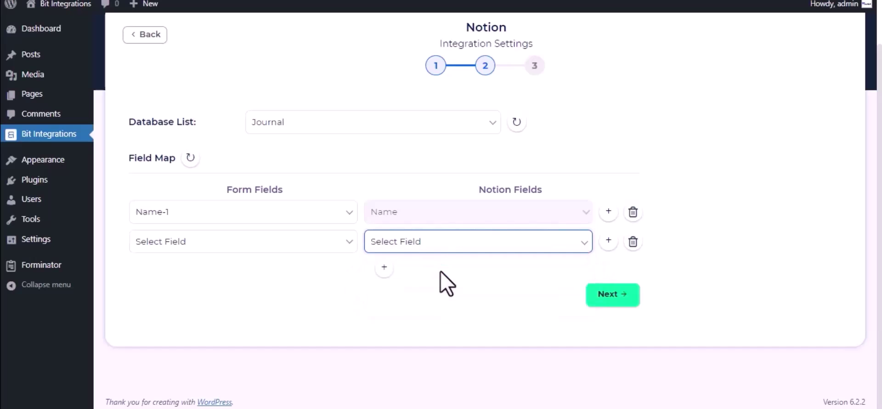
left_click(434, 247)
left_click(440, 272)
left_click(342, 243)
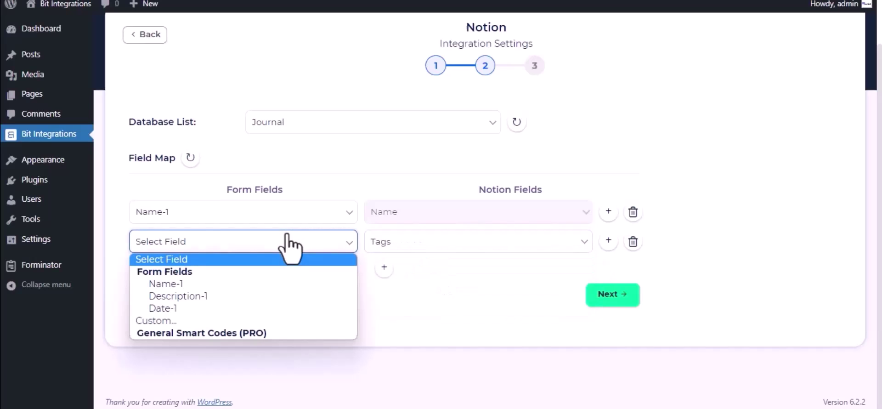
left_click(211, 300)
left_click(620, 293)
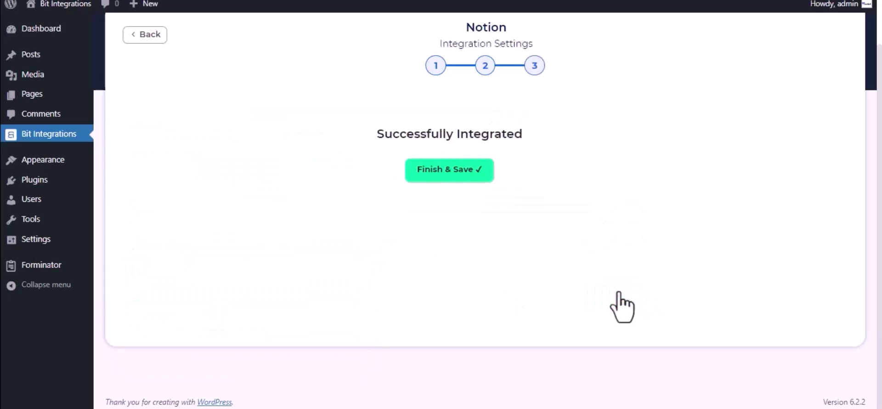
Save the integration and enter 'Bit Integrations' in the form's Name field.
left_click(499, 177)
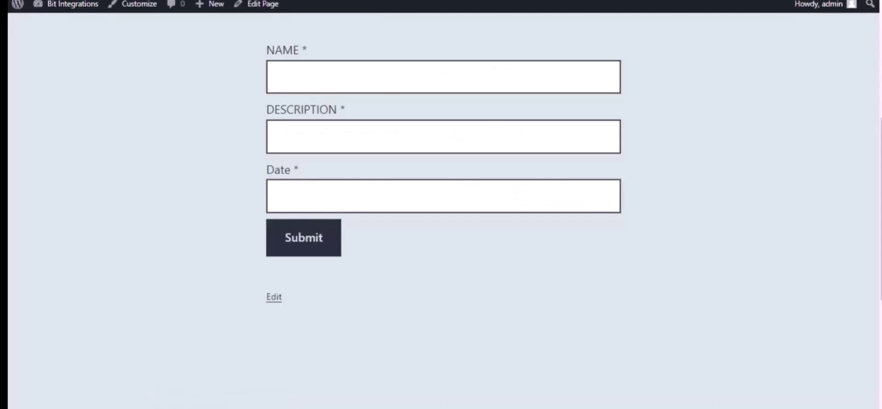
left_click(337, 81)
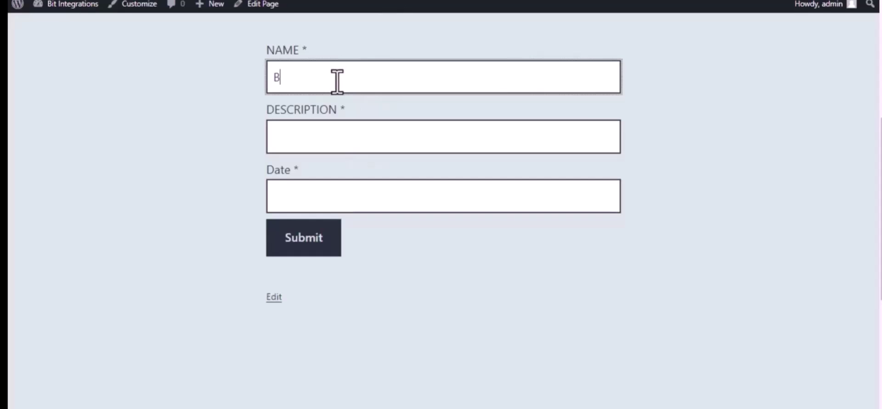
type("ntegrations")
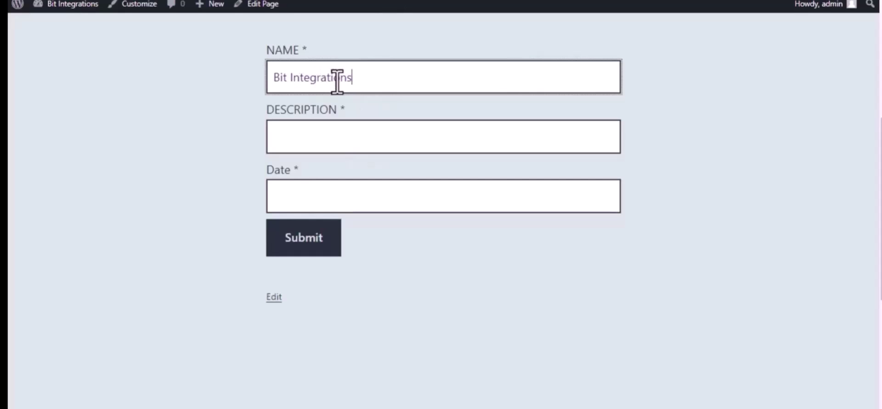
Enter description 'Welcome to Bit Integrations Plug', fill in the date, and submit the form.
left_click(349, 131)
type("We")
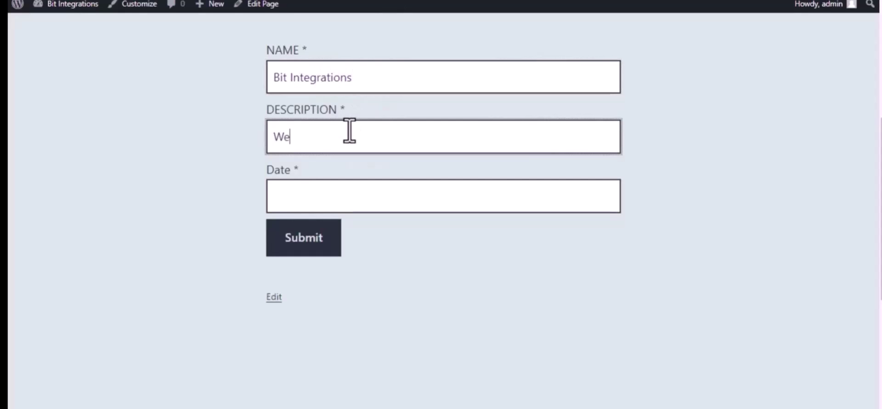
type("lcome to Bit")
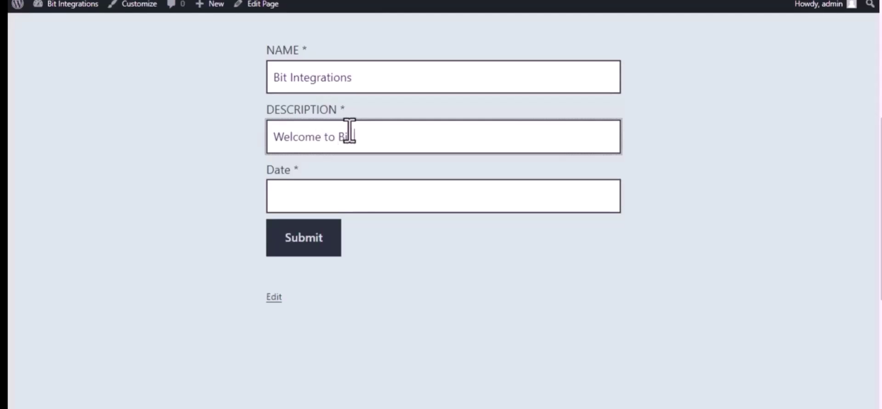
type(" Integrations")
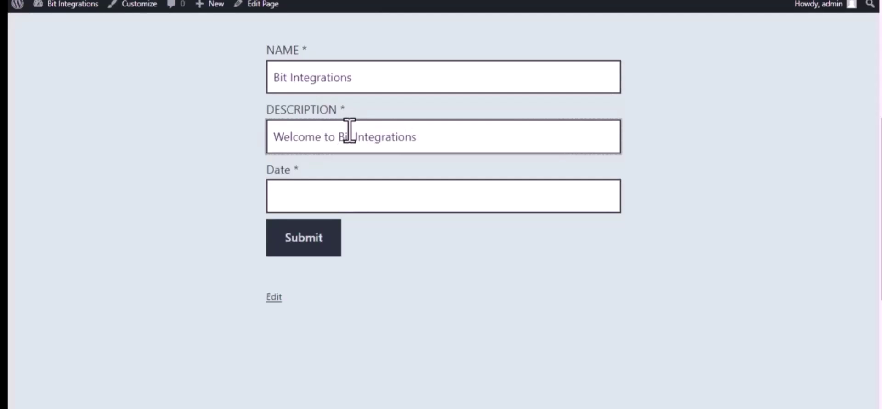
type(" Plugin")
left_click(367, 194)
type("09/22")
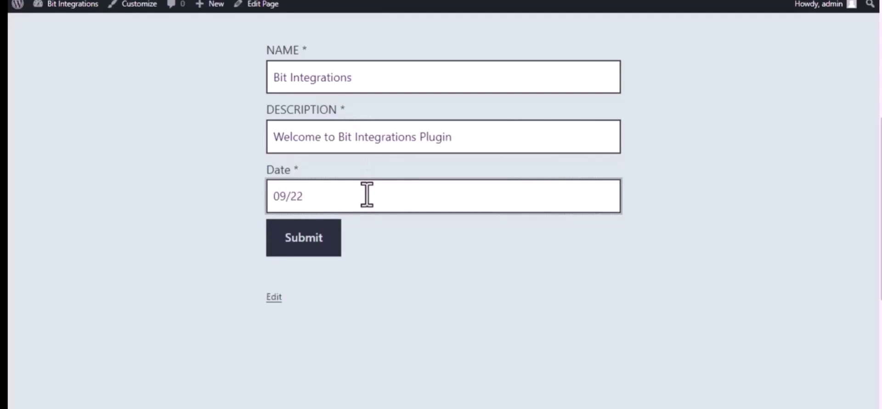
type("/2022")
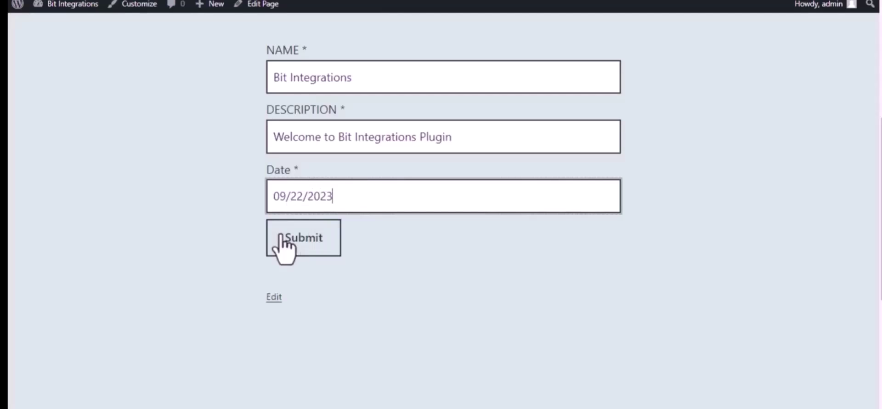
left_click(306, 238)
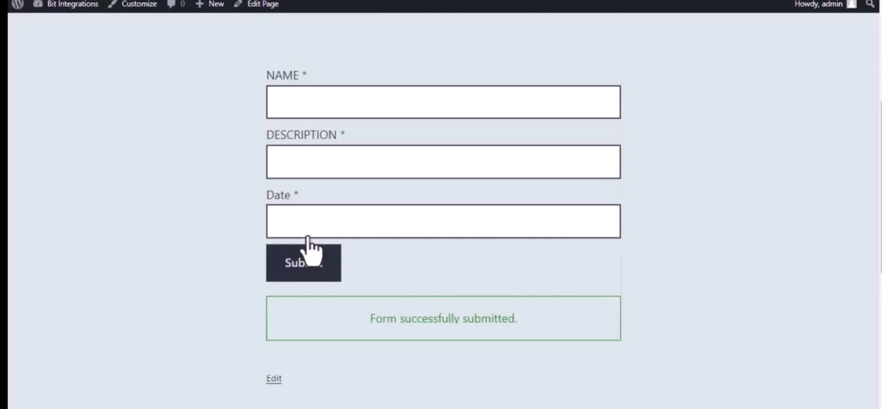